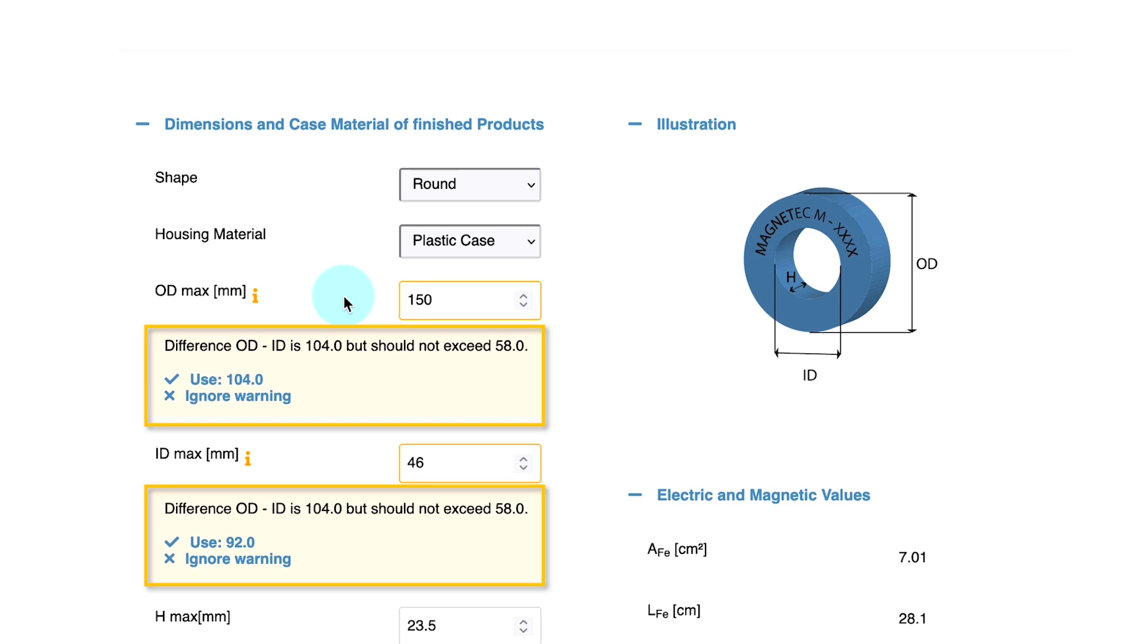
Simulate the round core with the 150 mm outer diameter and review the impedance, inductance and resistance curves
{"action": "scroll", "coordinate": [346, 297], "scroll_direction": "down", "scroll_amount": 5}
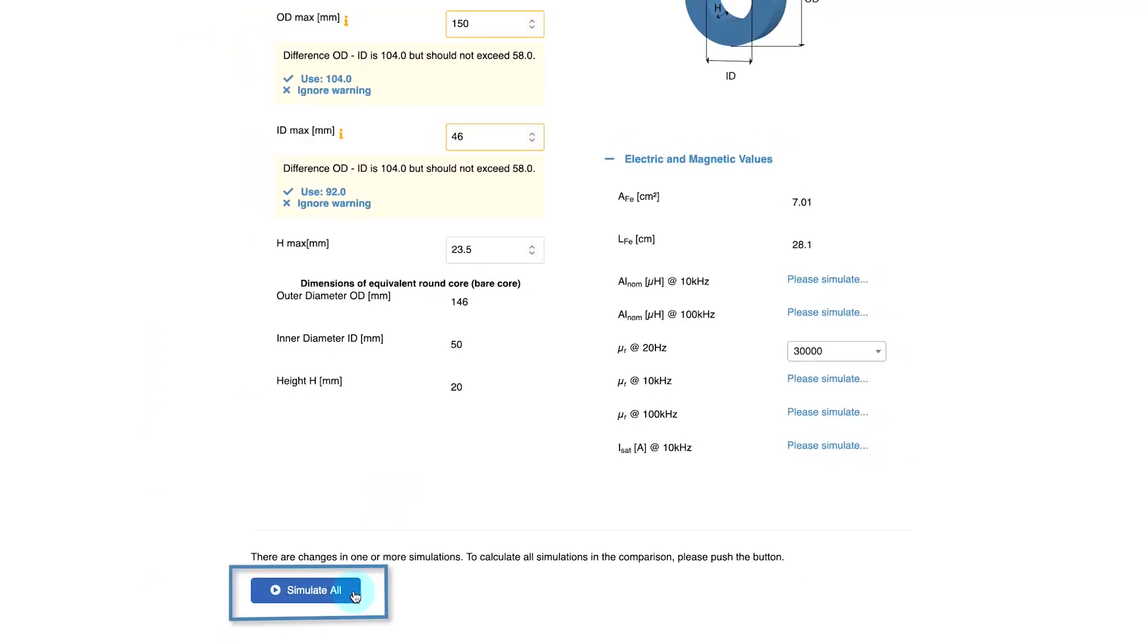
{"action": "left_click", "coordinate": [354, 597]}
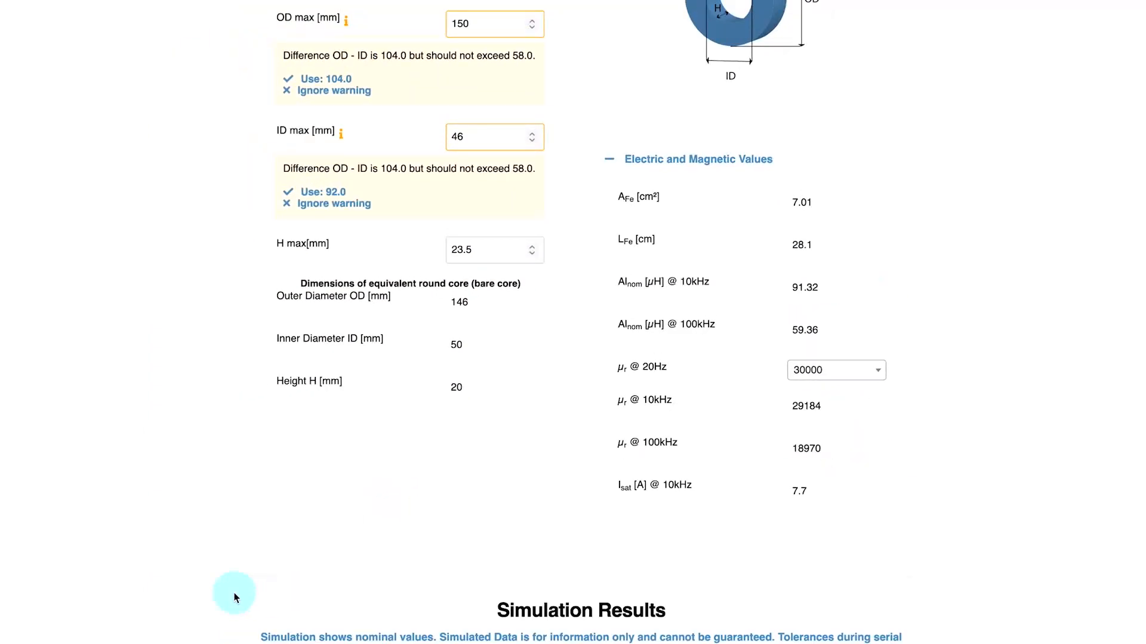
{"action": "scroll", "coordinate": [234, 594], "scroll_direction": "down", "scroll_amount": 10}
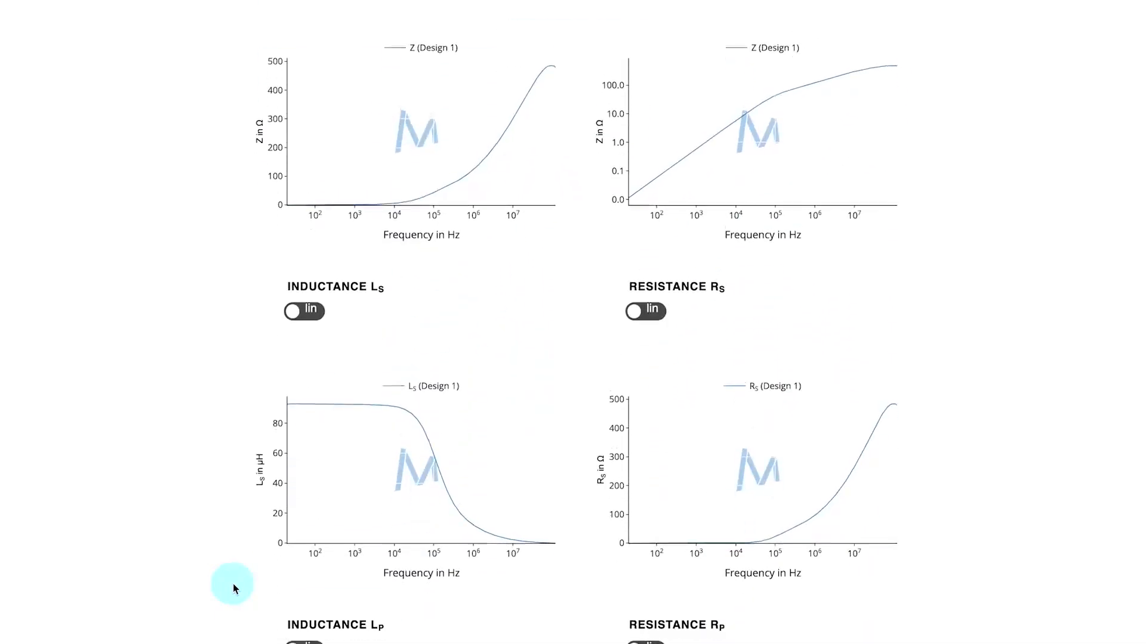
{"action": "scroll", "coordinate": [232, 583], "scroll_direction": "up", "scroll_amount": 10}
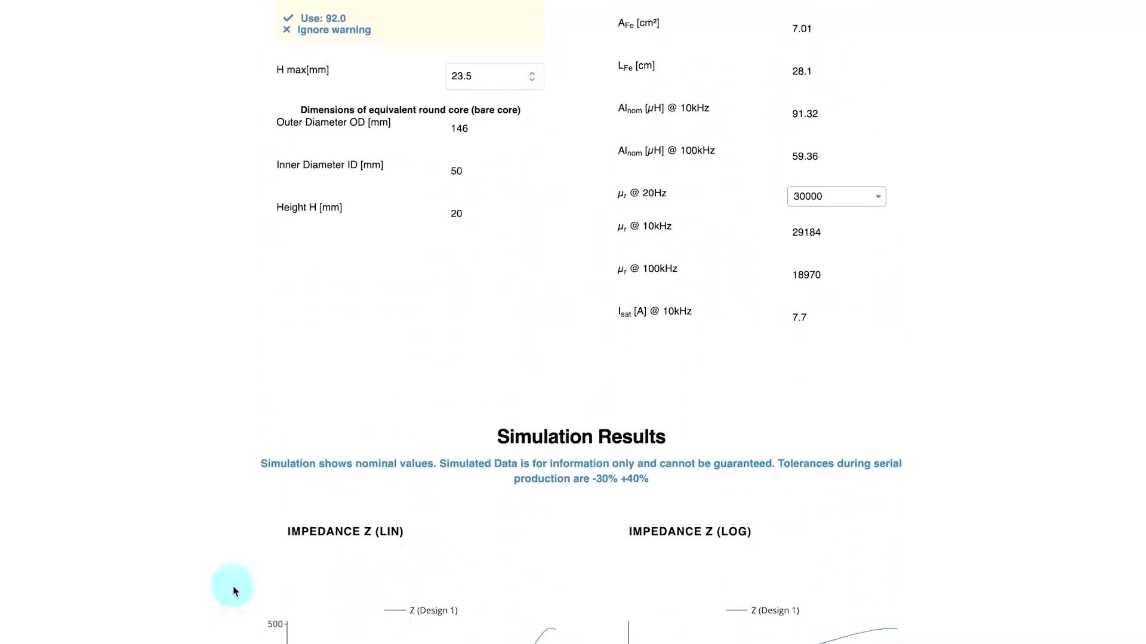
{"action": "scroll", "coordinate": [233, 583], "scroll_direction": "up", "scroll_amount": 5}
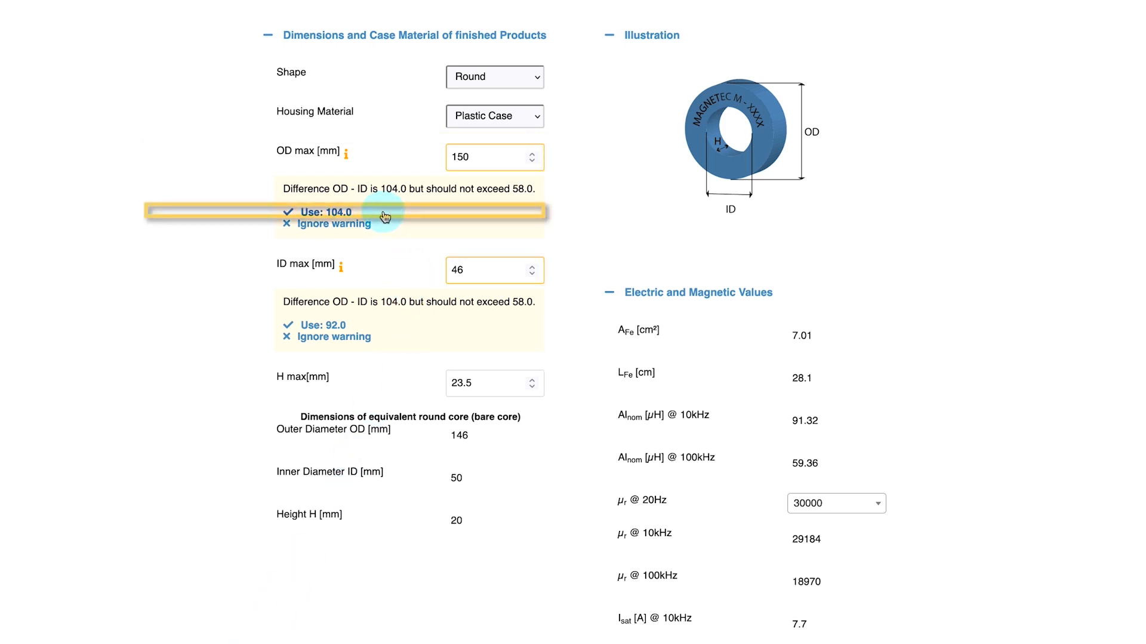
Accept the suggested maximum outer diameter of 104 mm and set the maximum height to 28 mm
{"action": "left_click", "coordinate": [325, 212]}
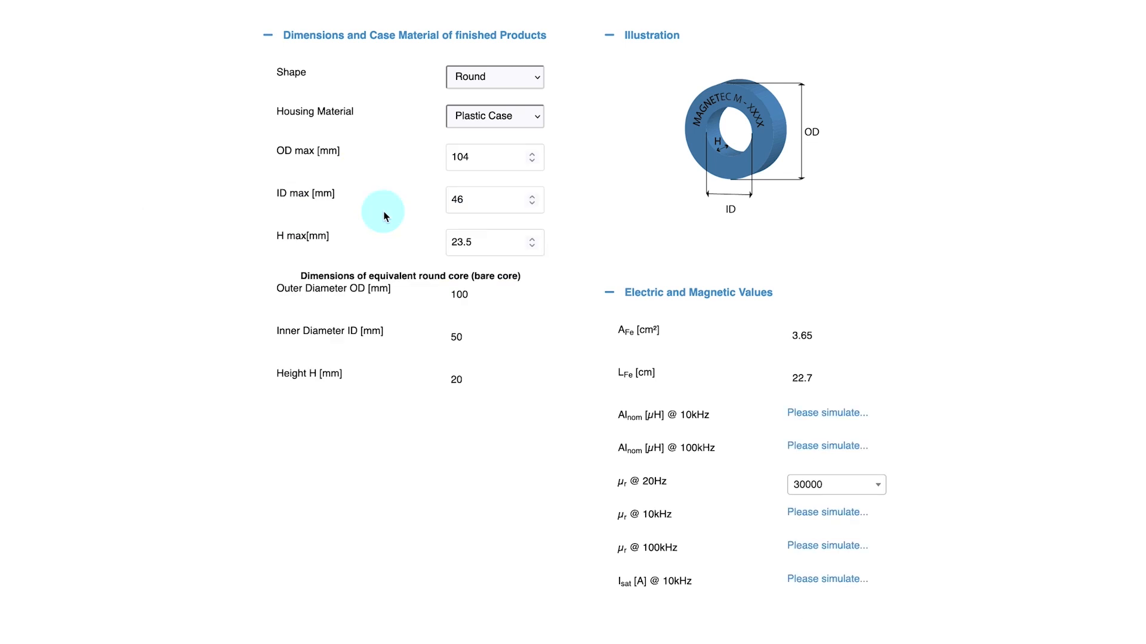
{"action": "left_click_drag", "start_coordinate": [481, 242], "coordinate": [444, 240]}
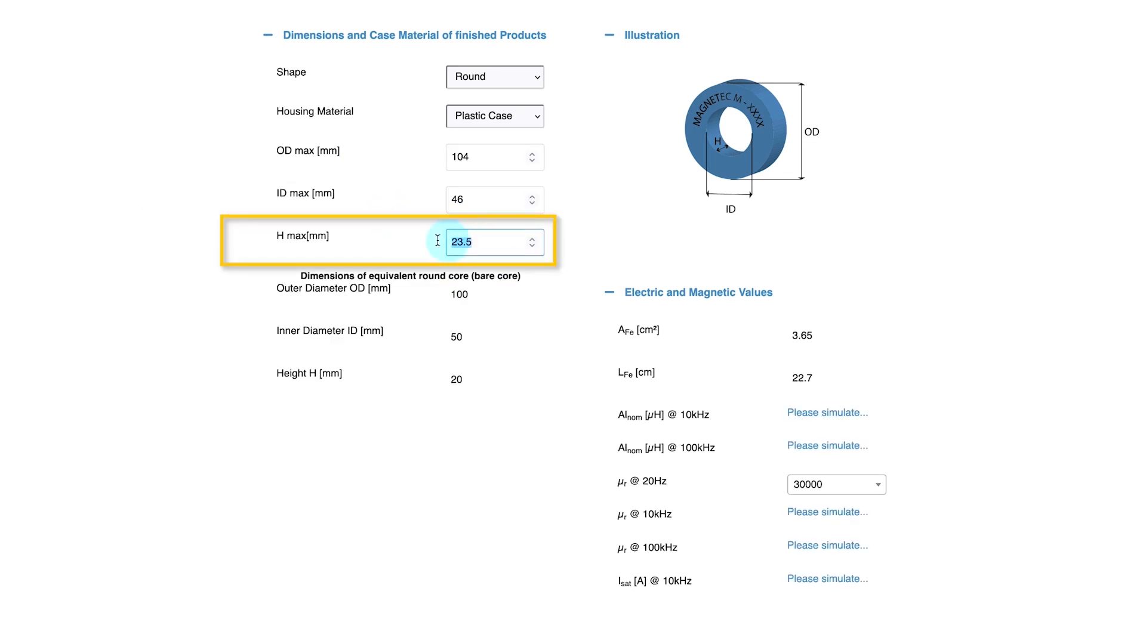
{"action": "type", "text": "28"}
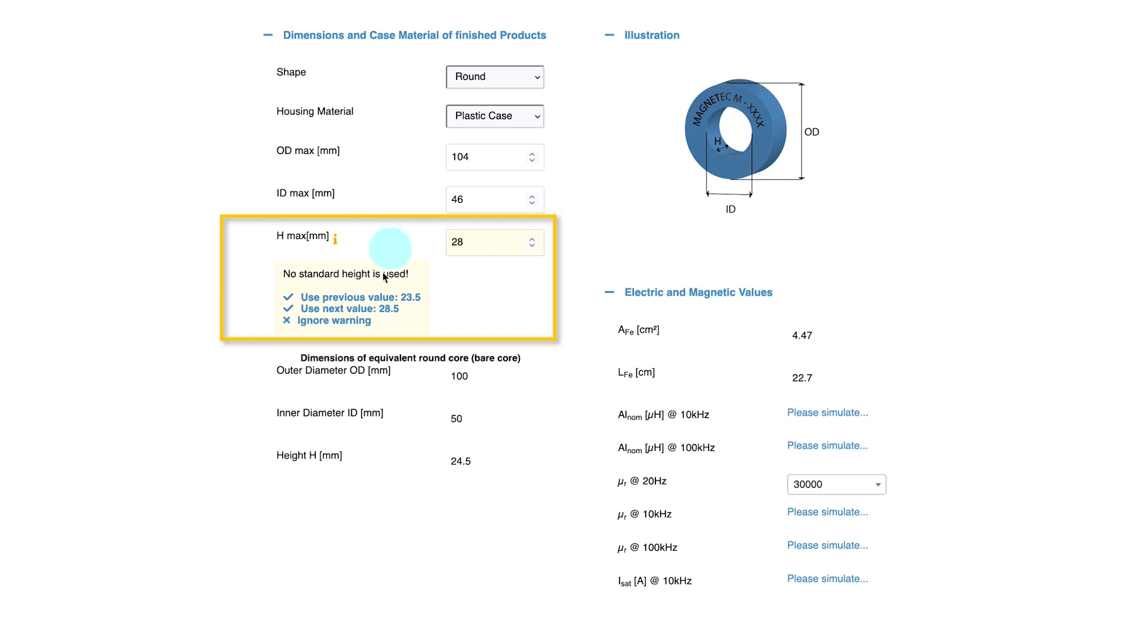
Run all simulations for the 28 mm high round core and review the resulting curves
{"action": "scroll", "coordinate": [370, 593], "scroll_direction": "down", "scroll_amount": 3}
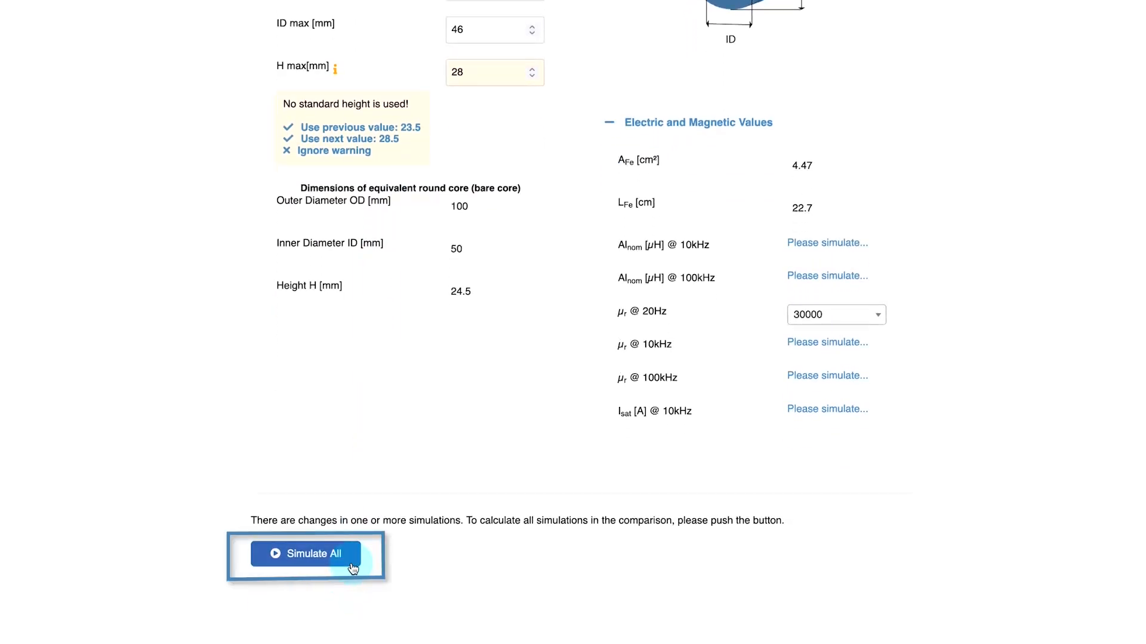
{"action": "left_click", "coordinate": [353, 567]}
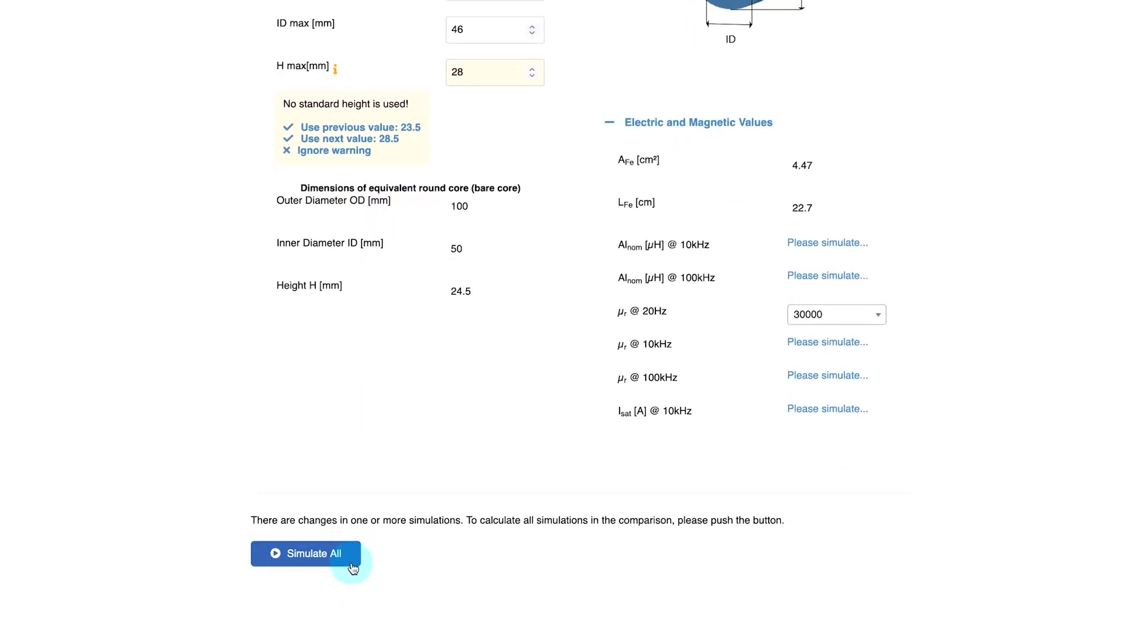
{"action": "scroll", "coordinate": [299, 570], "scroll_direction": "down", "scroll_amount": 4}
{"action": "scroll", "coordinate": [260, 576], "scroll_direction": "down", "scroll_amount": 10}
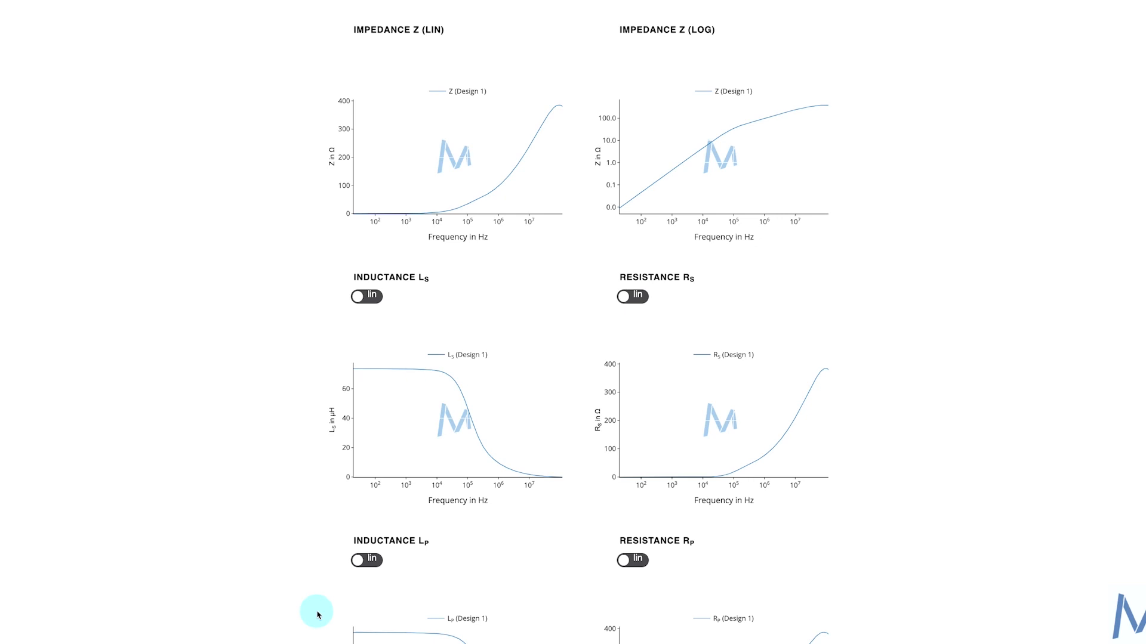
{"action": "scroll", "coordinate": [316, 614], "scroll_direction": "up", "scroll_amount": 10}
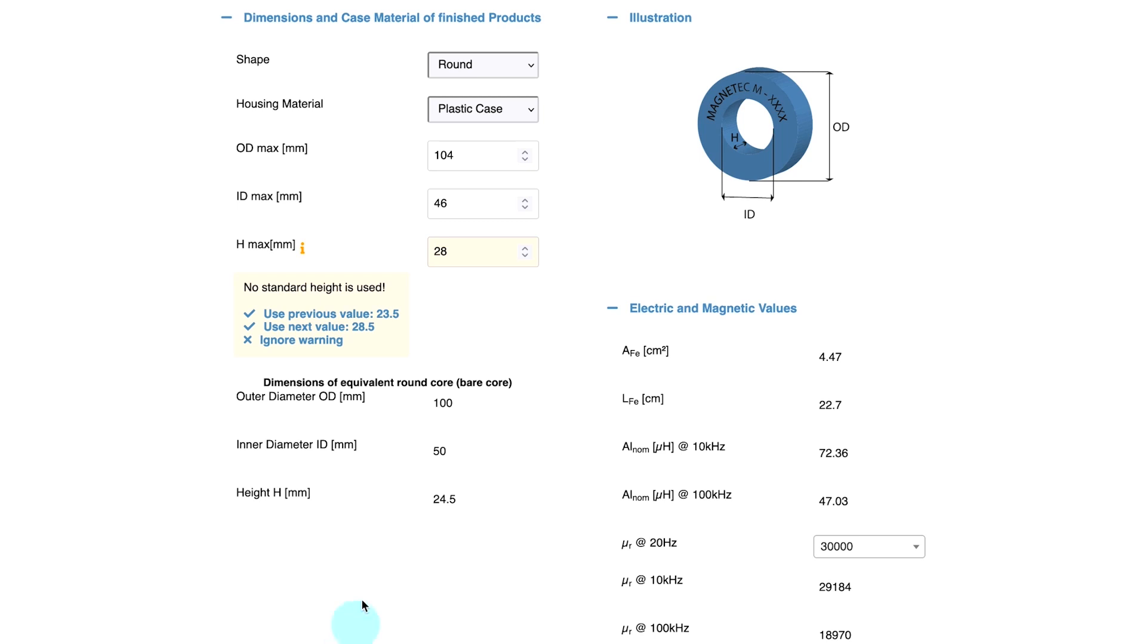
Apply the suggested next standard height of 28.5 mm and set the relative permeability at 20 Hz to 35000
{"action": "left_click", "coordinate": [378, 333]}
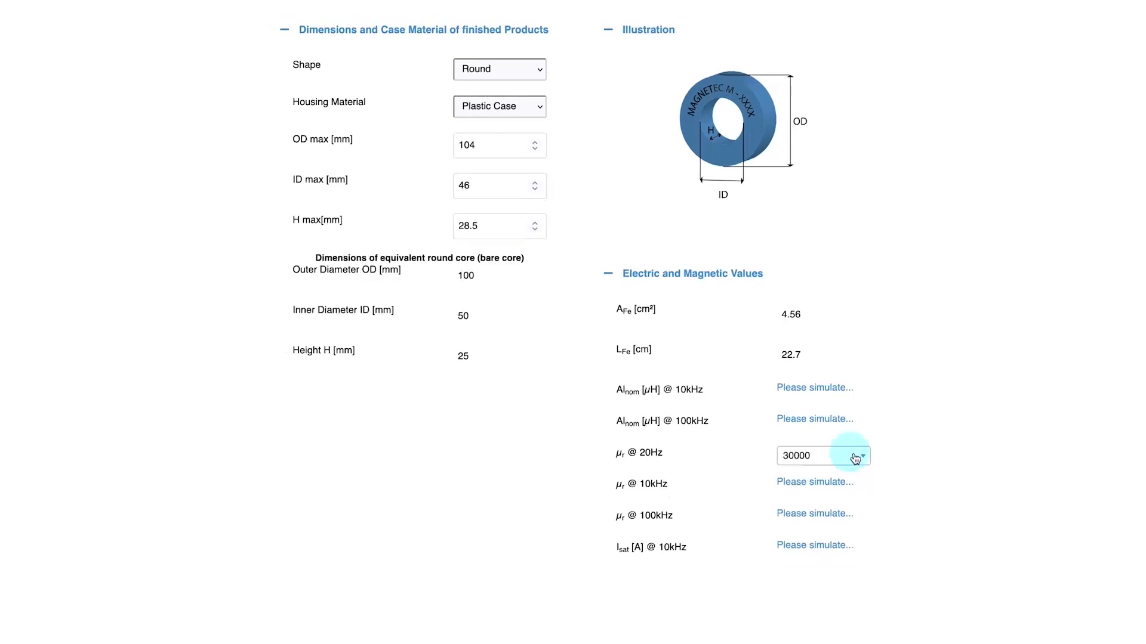
{"action": "left_click", "coordinate": [855, 457]}
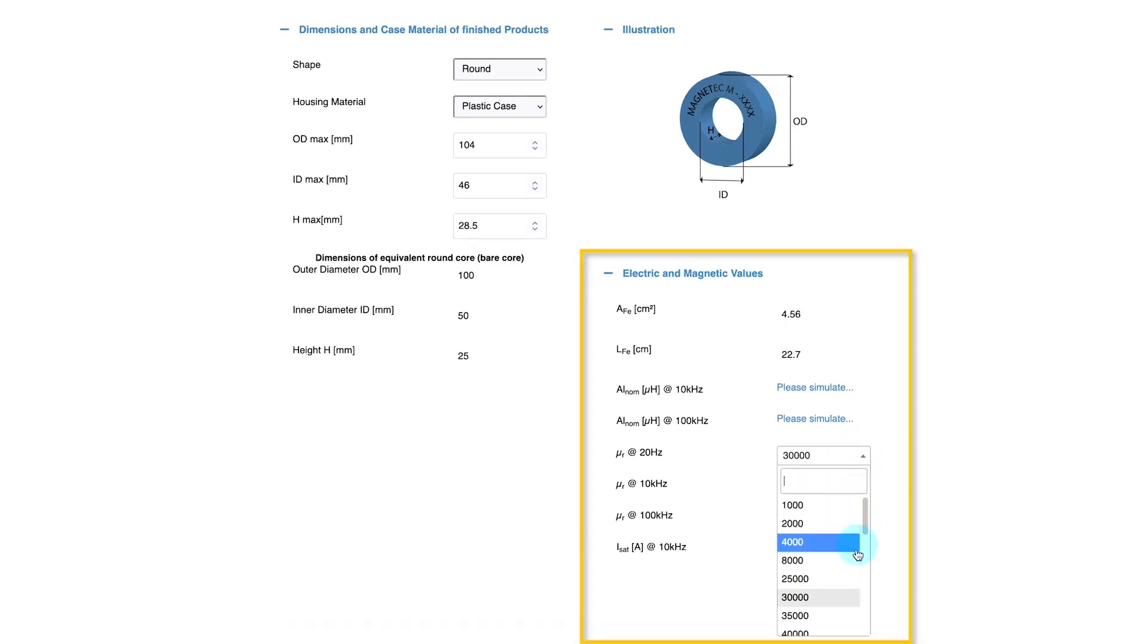
{"action": "left_click", "coordinate": [848, 616]}
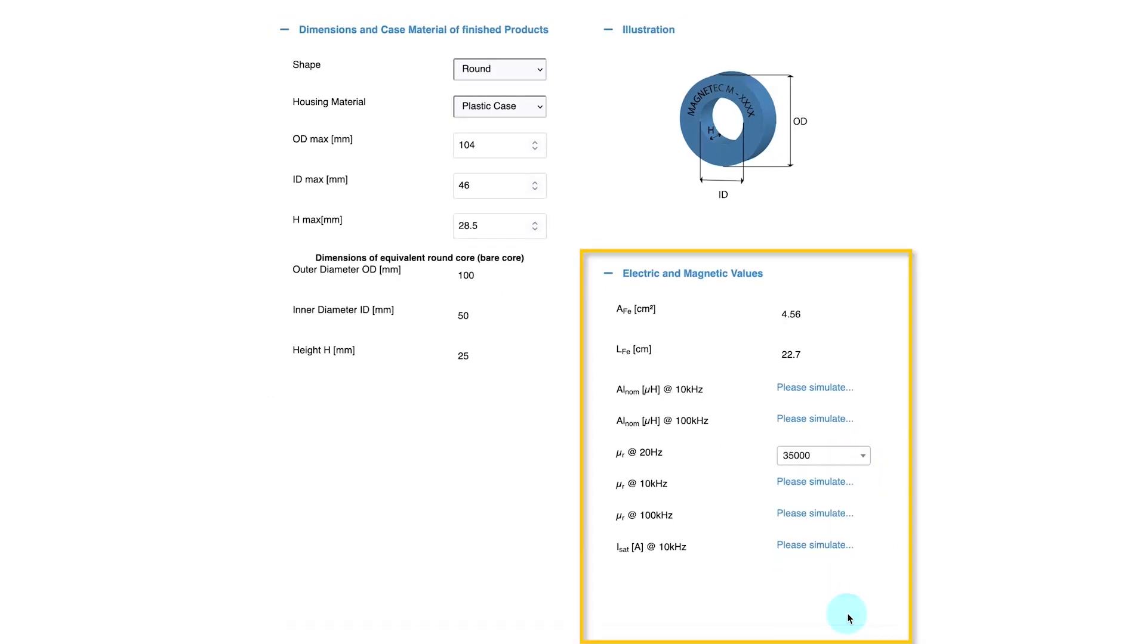
Recalculate the simulation for the round core with permeability 35000 and view its results
{"action": "left_click", "coordinate": [403, 540]}
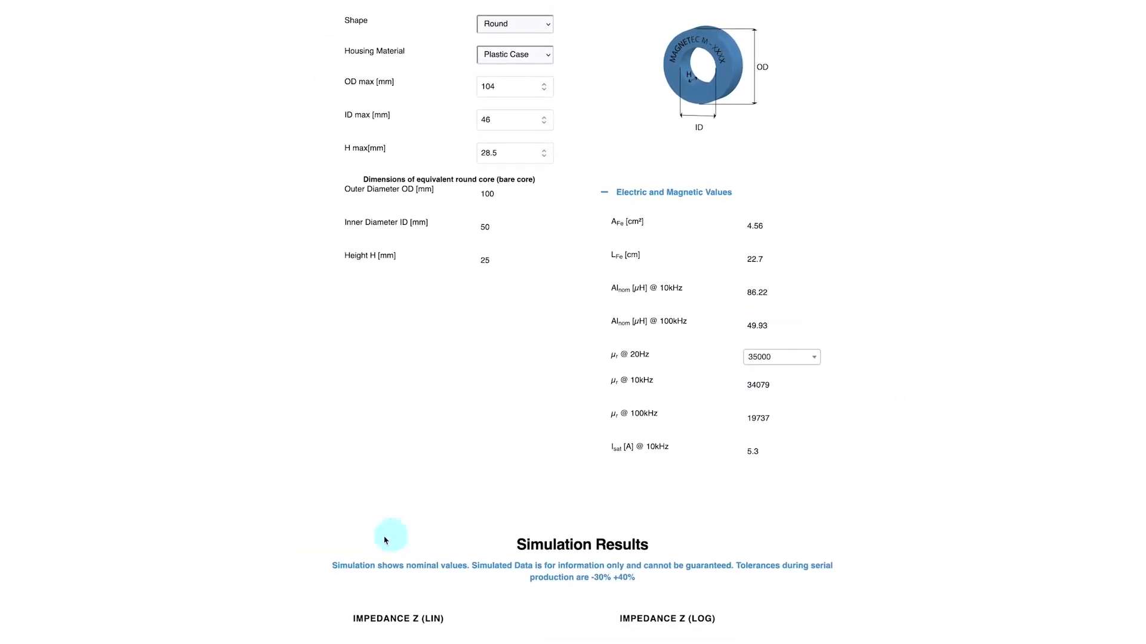
{"action": "scroll", "coordinate": [319, 549], "scroll_direction": "down", "scroll_amount": 10}
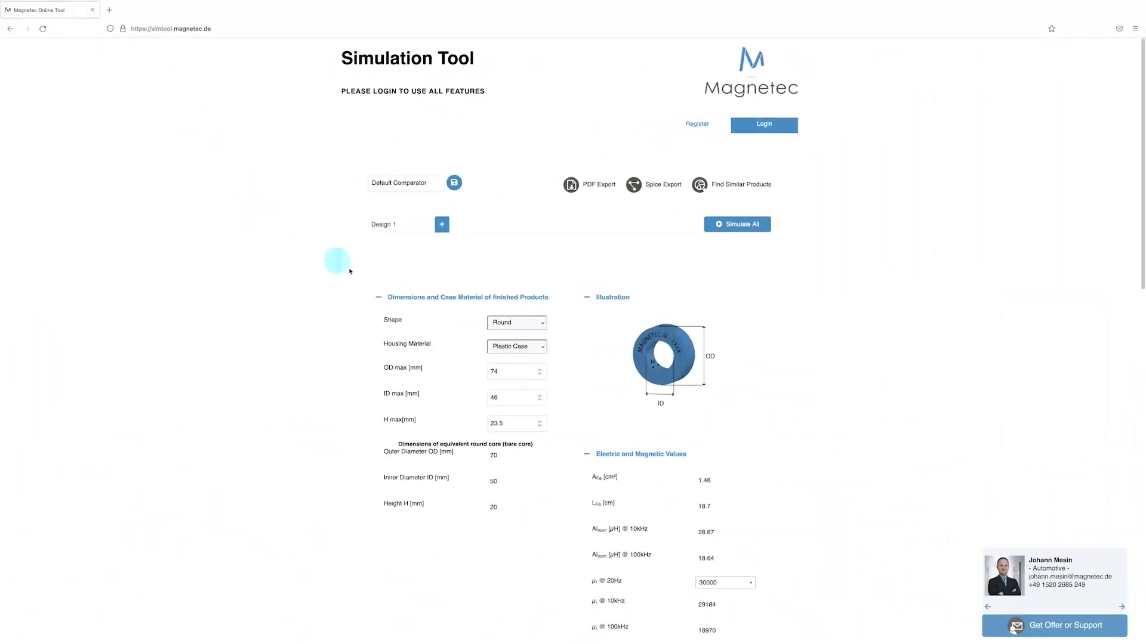
Change the core shape to Oval and set OD1 max to 80 mm and OD2 max to 50 mm
{"action": "left_click", "coordinate": [542, 323]}
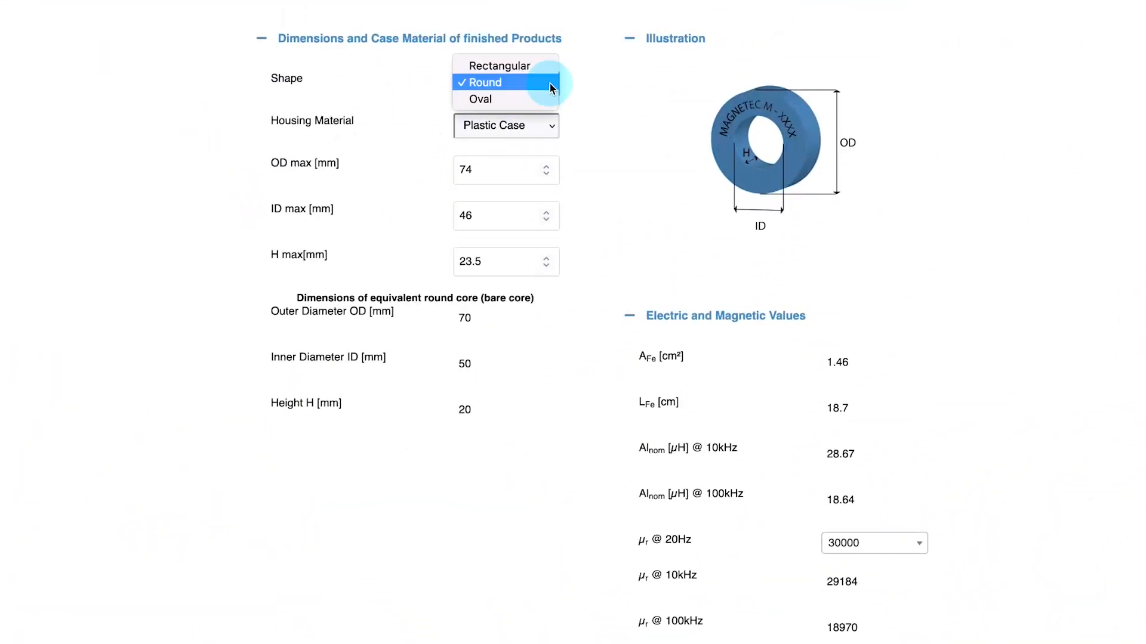
{"action": "left_click", "coordinate": [545, 98]}
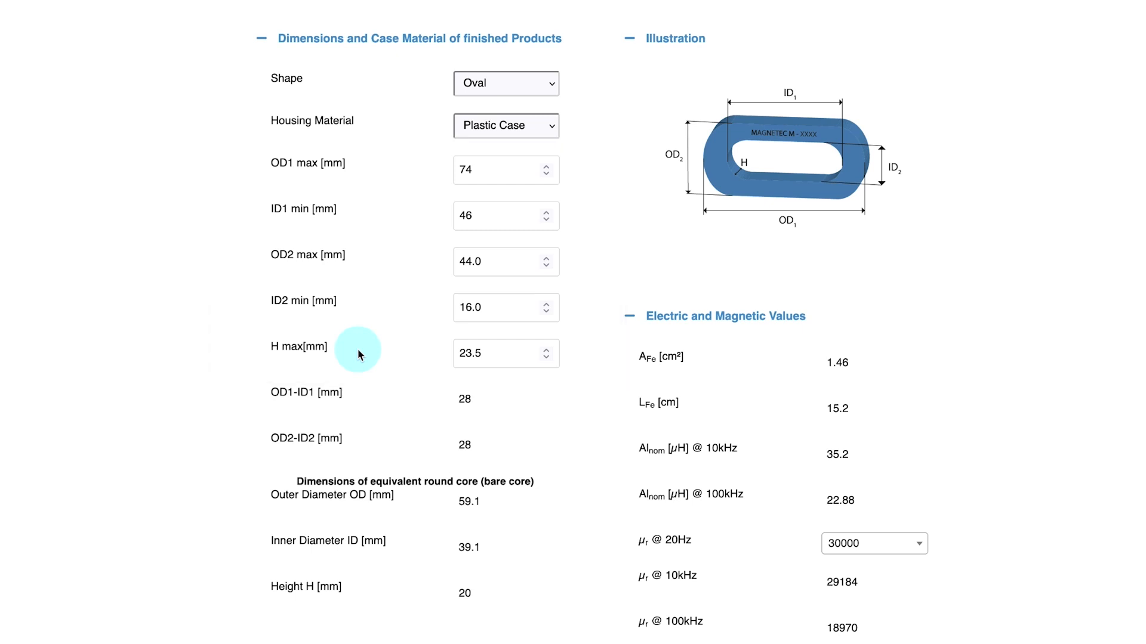
{"action": "left_click_drag", "start_coordinate": [466, 173], "coordinate": [421, 169]}
{"action": "type", "text": "80"}
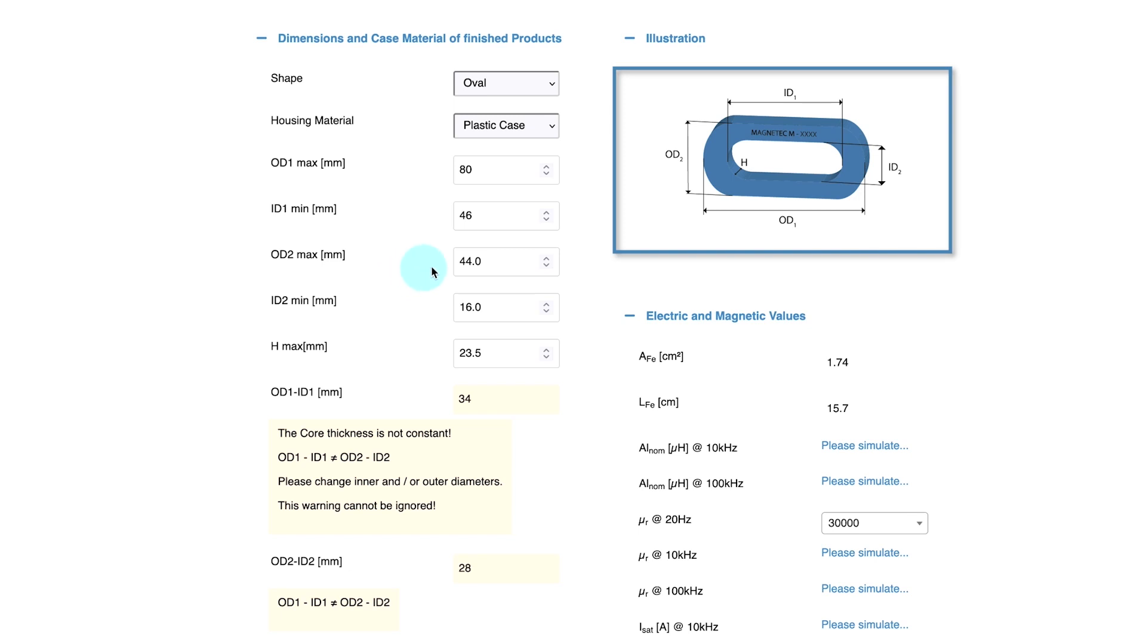
{"action": "left_click_drag", "start_coordinate": [501, 261], "coordinate": [461, 262]}
{"action": "type", "text": "50"}
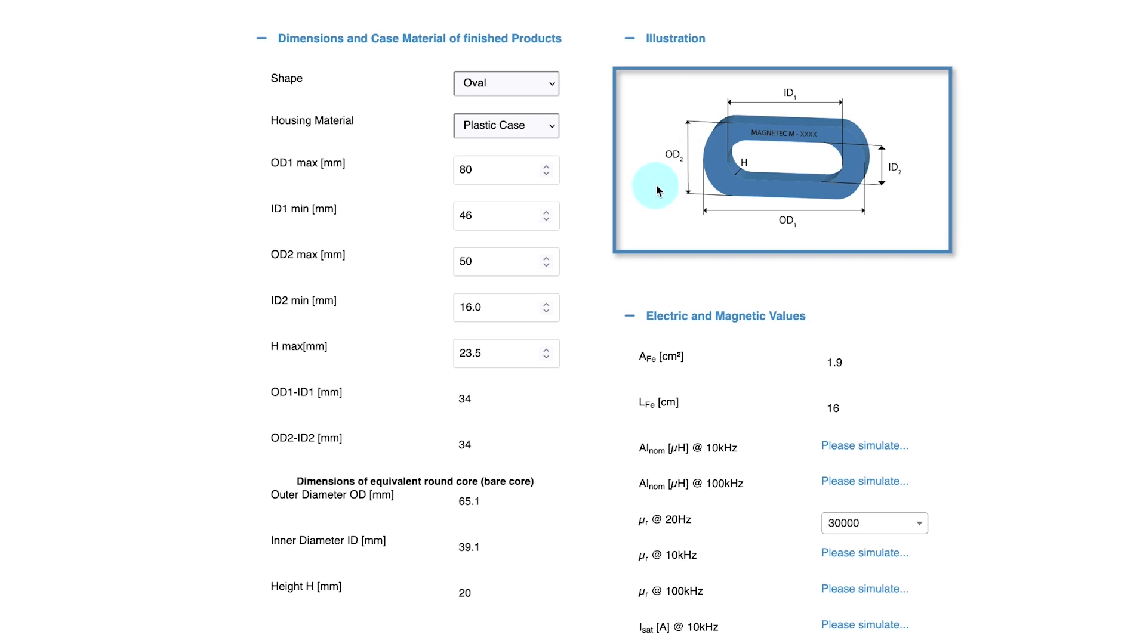
Choose 30000 as the oval core's relative permeability at 20 Hz, and run all simulations to view the results
{"action": "left_click", "coordinate": [921, 524]}
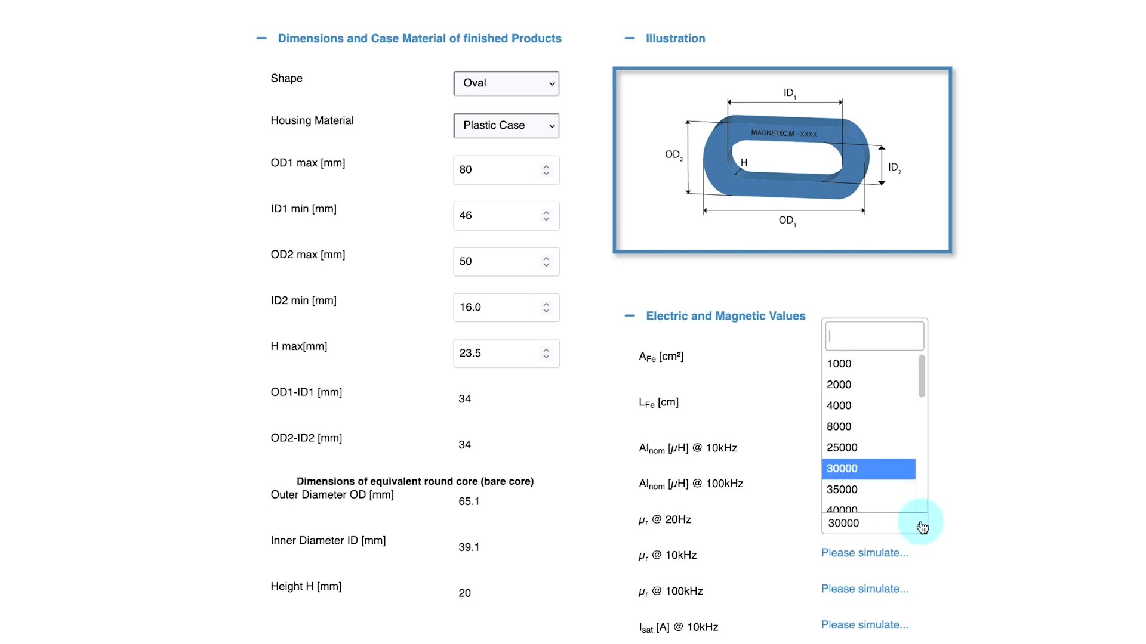
{"action": "left_click", "coordinate": [907, 479]}
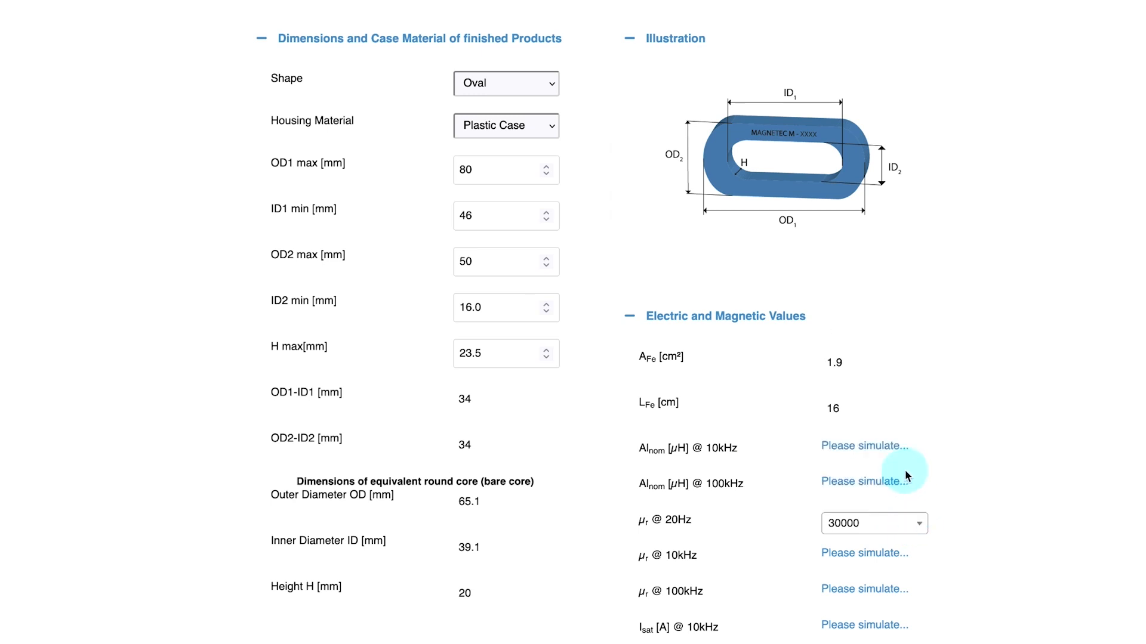
{"action": "scroll", "coordinate": [656, 486], "scroll_direction": "down", "scroll_amount": 5}
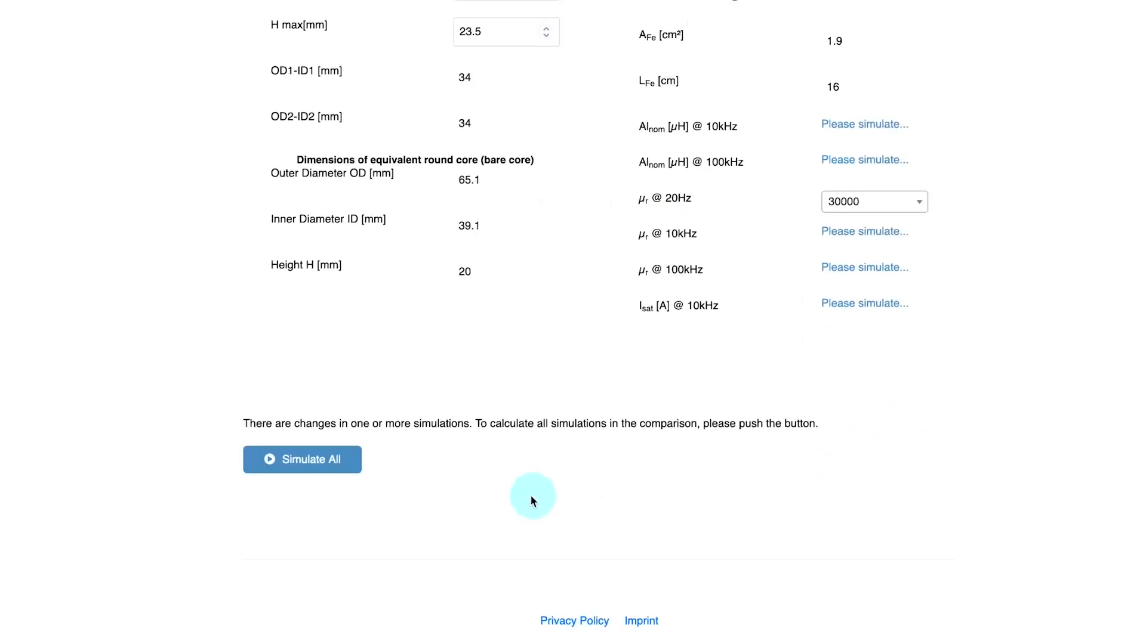
{"action": "left_click", "coordinate": [356, 469]}
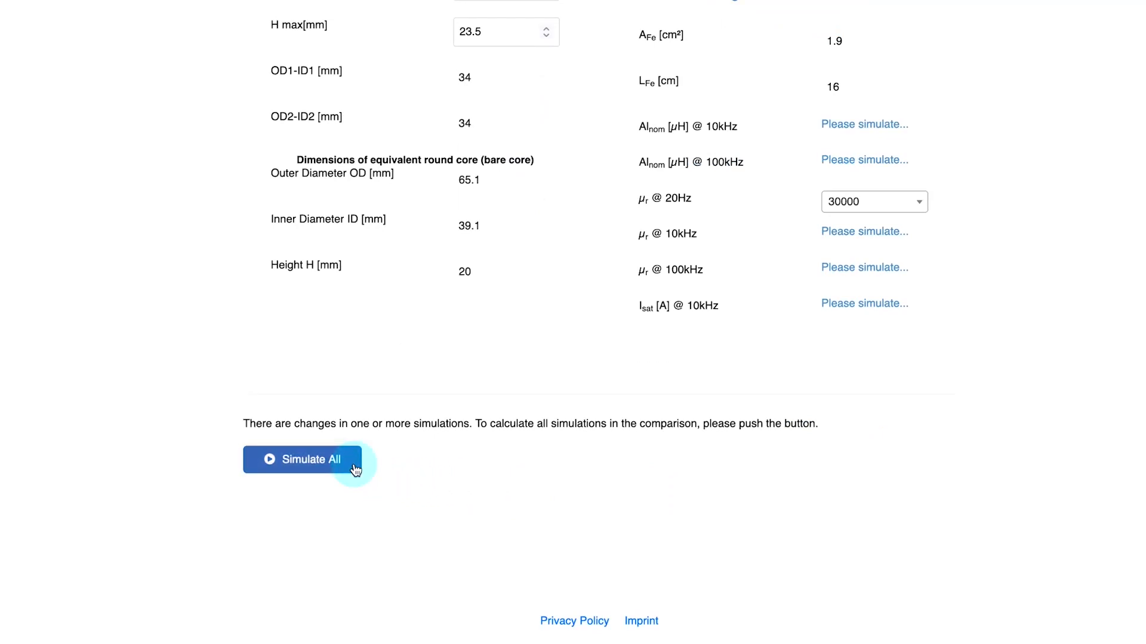
{"action": "scroll", "coordinate": [257, 484], "scroll_direction": "down", "scroll_amount": 5}
{"action": "scroll", "coordinate": [204, 493], "scroll_direction": "down", "scroll_amount": 8}
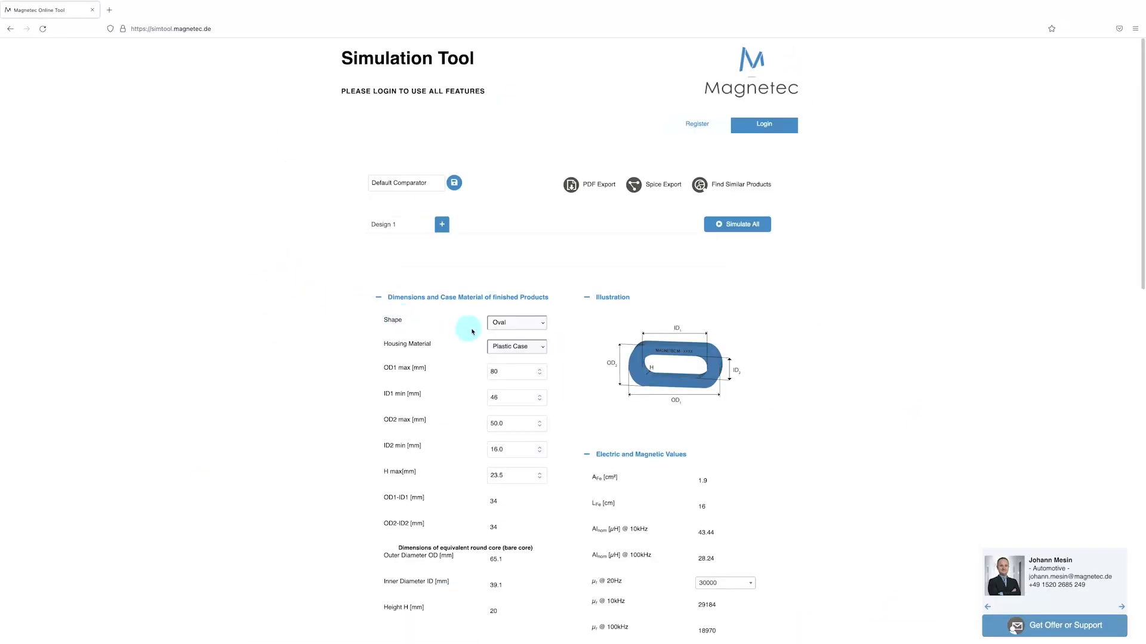
Change the core shape to Rectangular and set its inner radius to 9 mm
{"action": "left_click", "coordinate": [540, 323]}
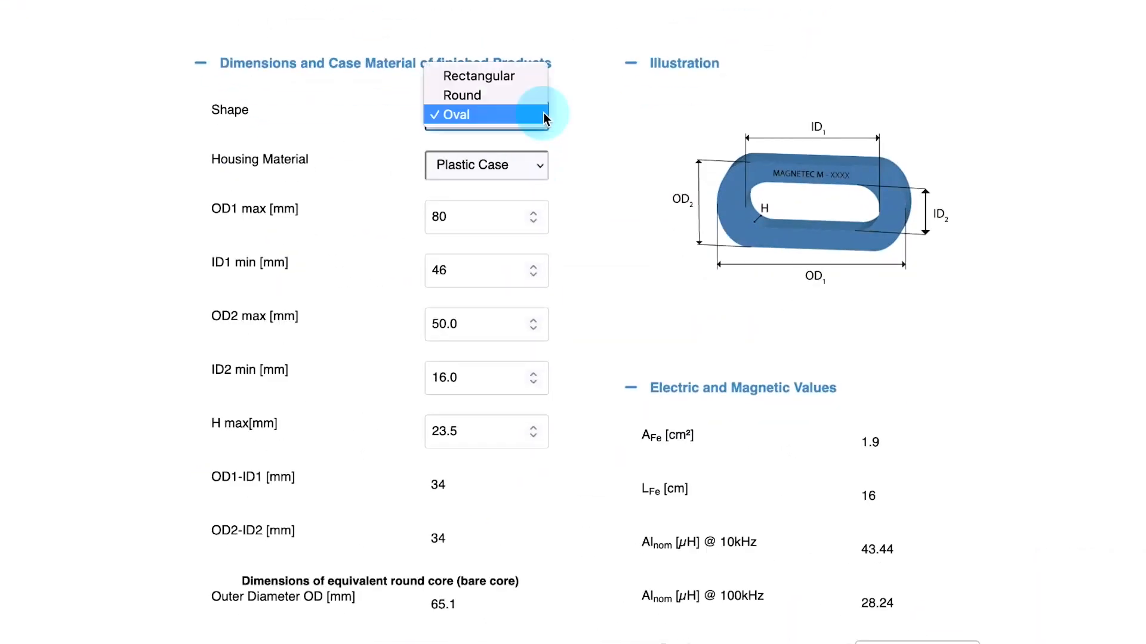
{"action": "left_click", "coordinate": [527, 77]}
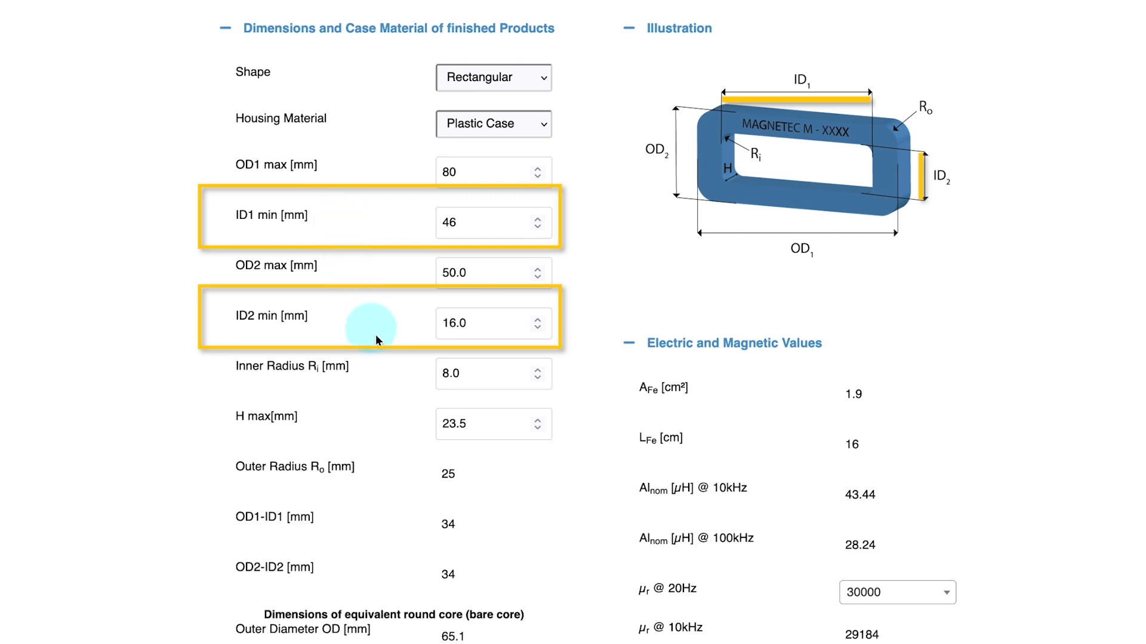
{"action": "left_click_drag", "start_coordinate": [460, 373], "coordinate": [425, 374]}
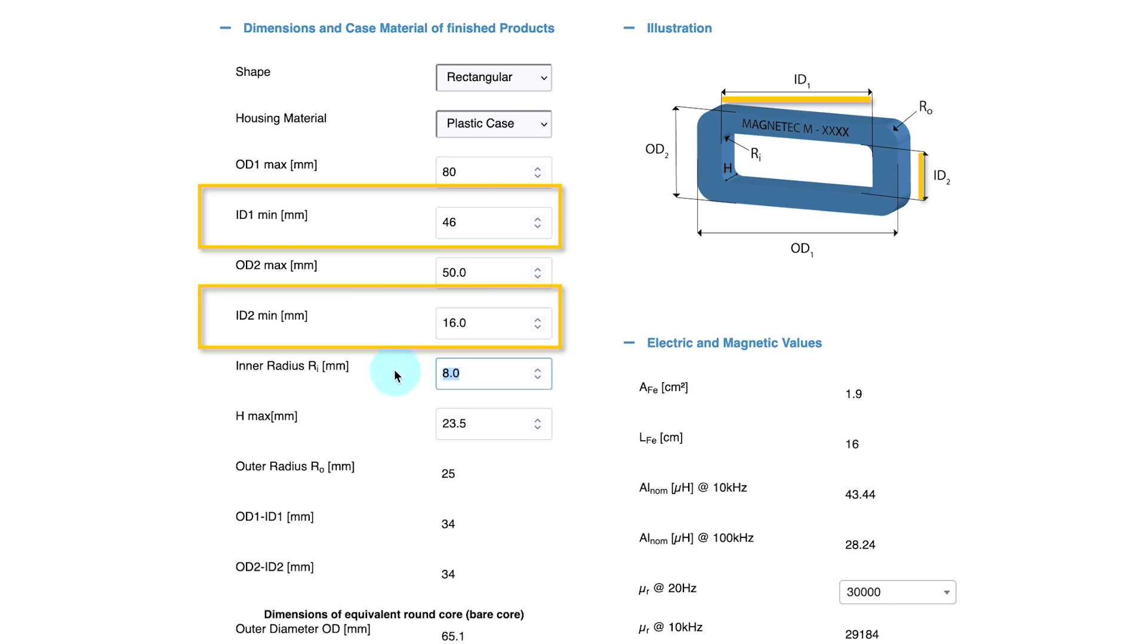
{"action": "type", "text": "9"}
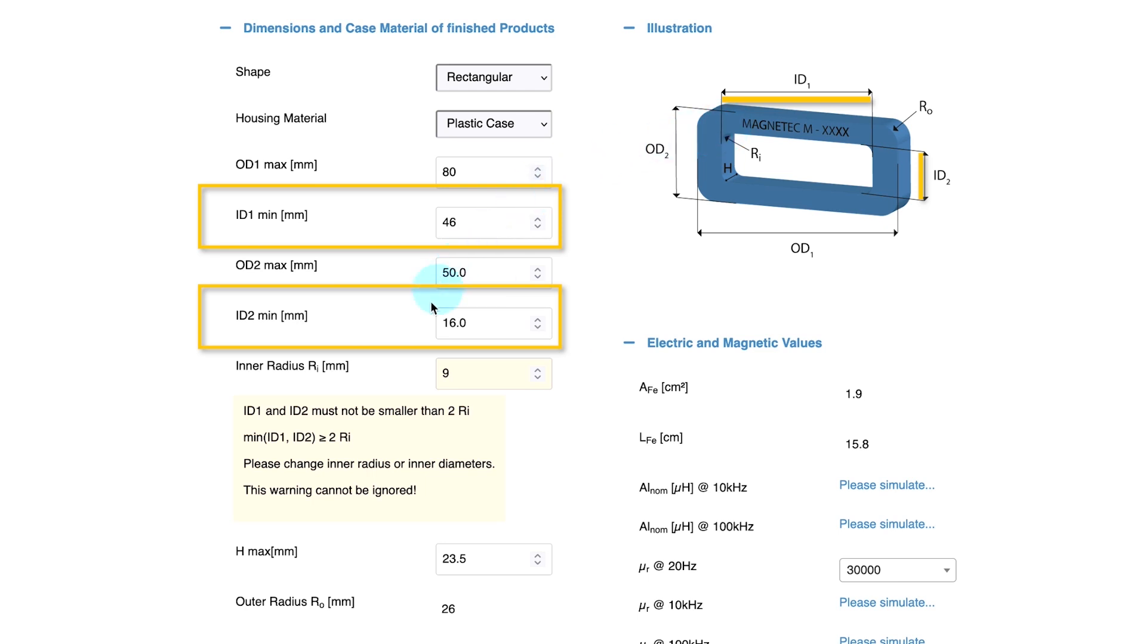
Set the rectangular core's inner radius to 8 mm
{"action": "double_click", "coordinate": [455, 374]}
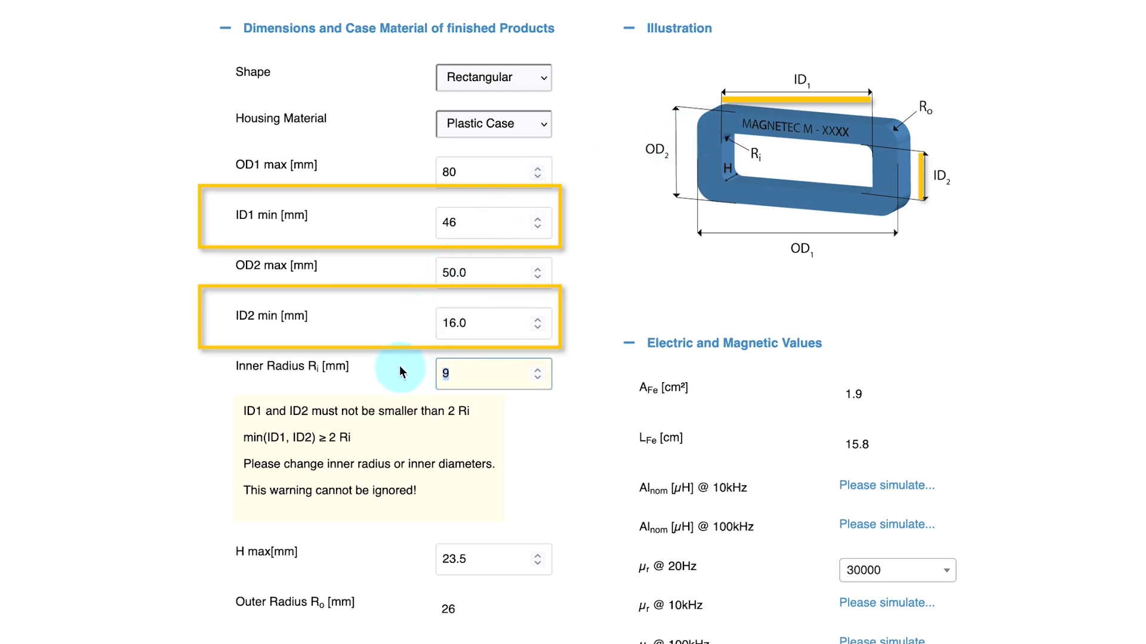
{"action": "type", "text": "8"}
{"action": "left_click", "coordinate": [399, 366]}
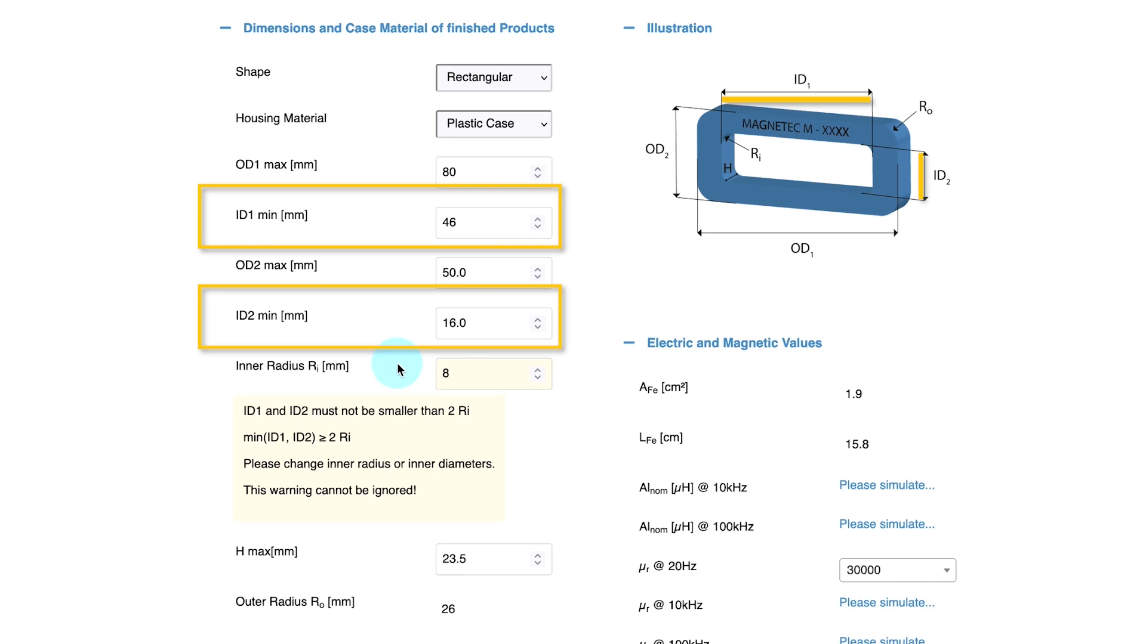
Set the rectangular core's inner radius to 5 mm
{"action": "double_click", "coordinate": [455, 374]}
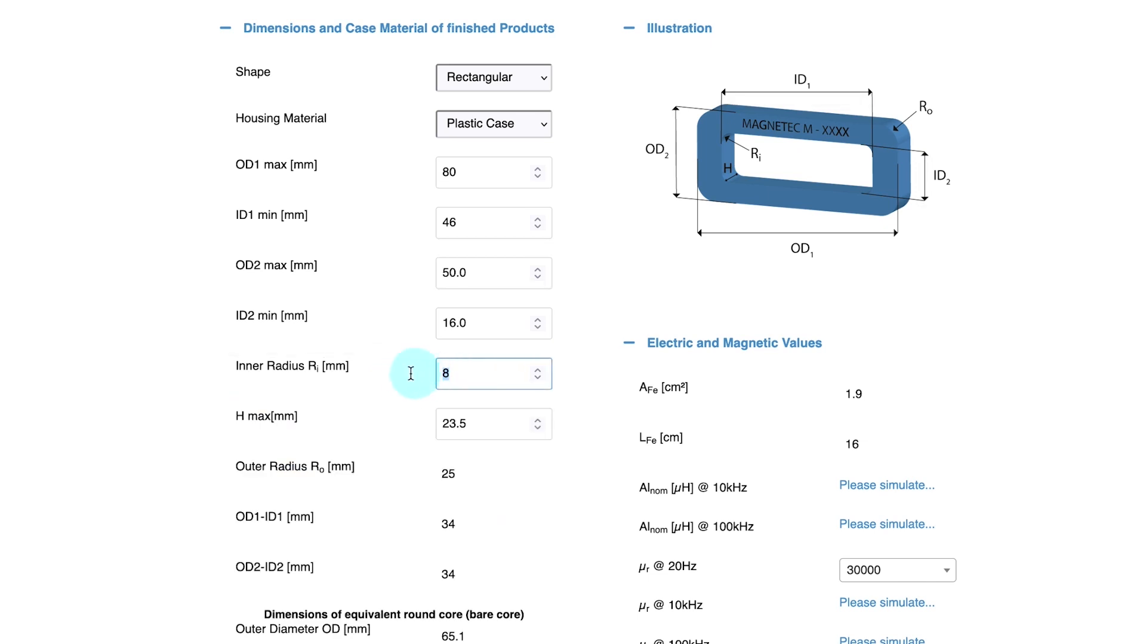
{"action": "type", "text": "5"}
{"action": "left_click", "coordinate": [400, 364]}
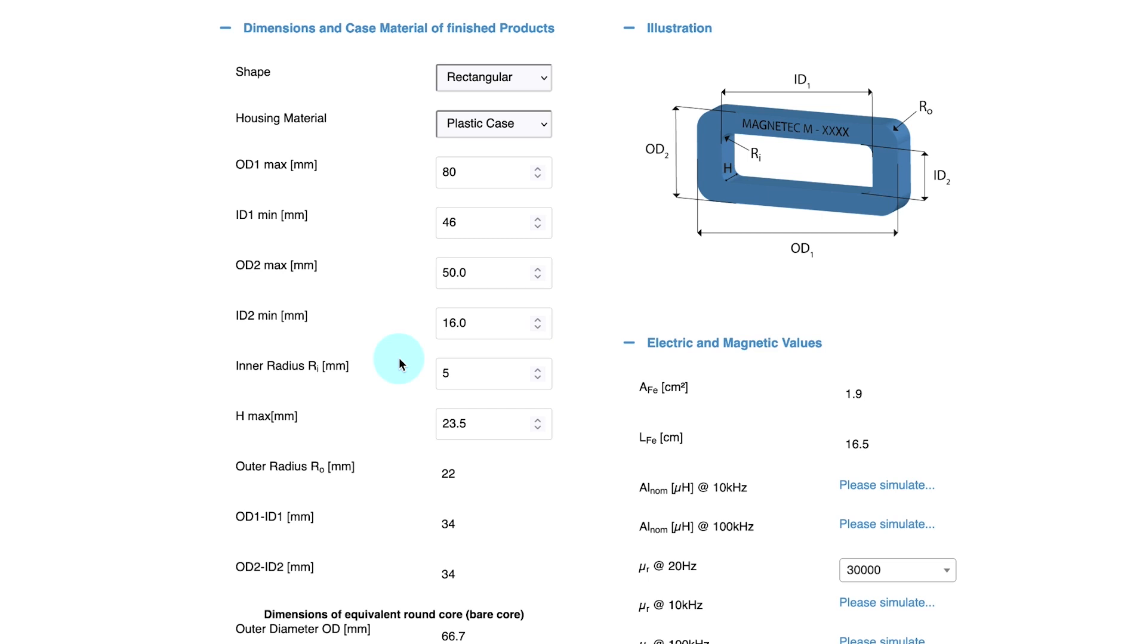
Set the rectangular core's inner radius to 2 mm
{"action": "double_click", "coordinate": [449, 373]}
{"action": "type", "text": "2"}
{"action": "left_click", "coordinate": [395, 364]}
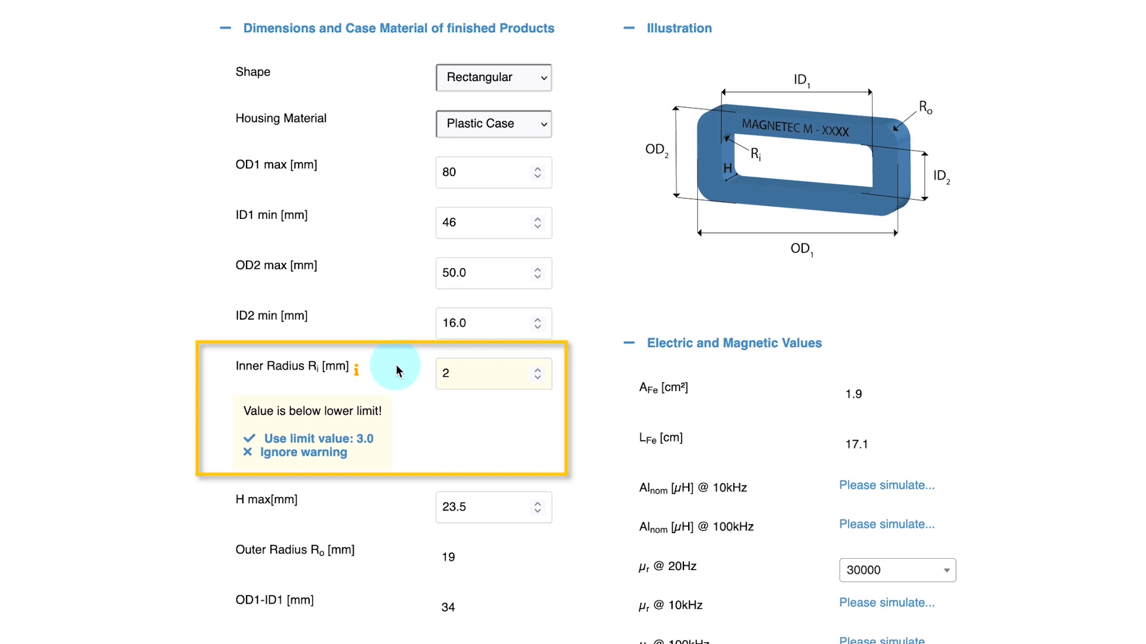
Set the rectangular core's inner radius to 4 mm
{"action": "left_click", "coordinate": [447, 375]}
{"action": "left_click_drag", "start_coordinate": [447, 375], "coordinate": [417, 366]}
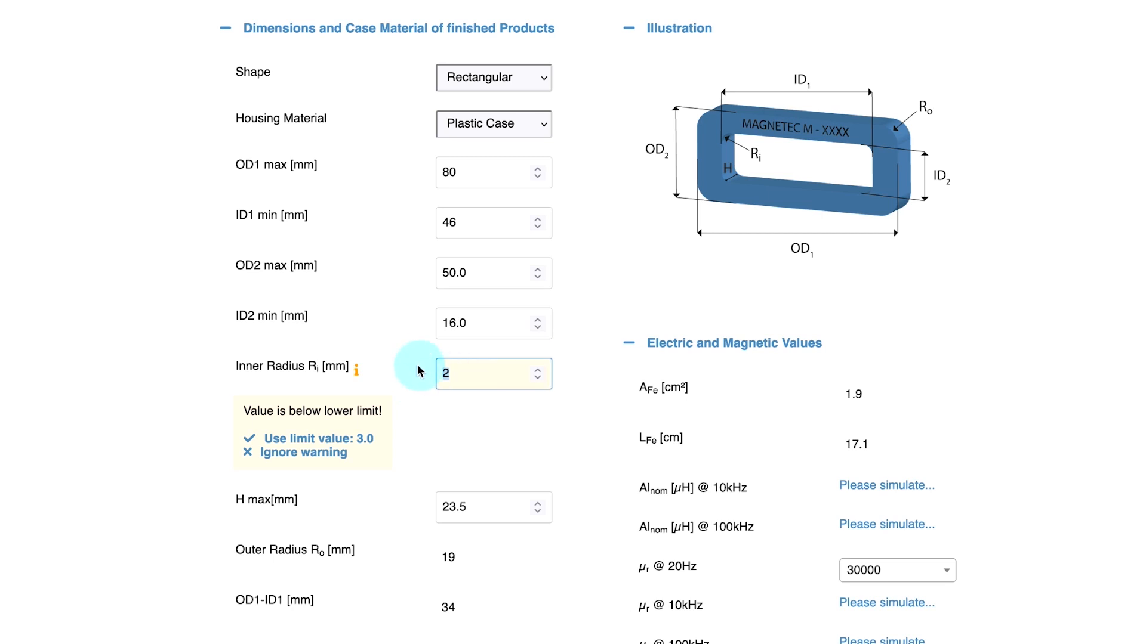
{"action": "type", "text": "4"}
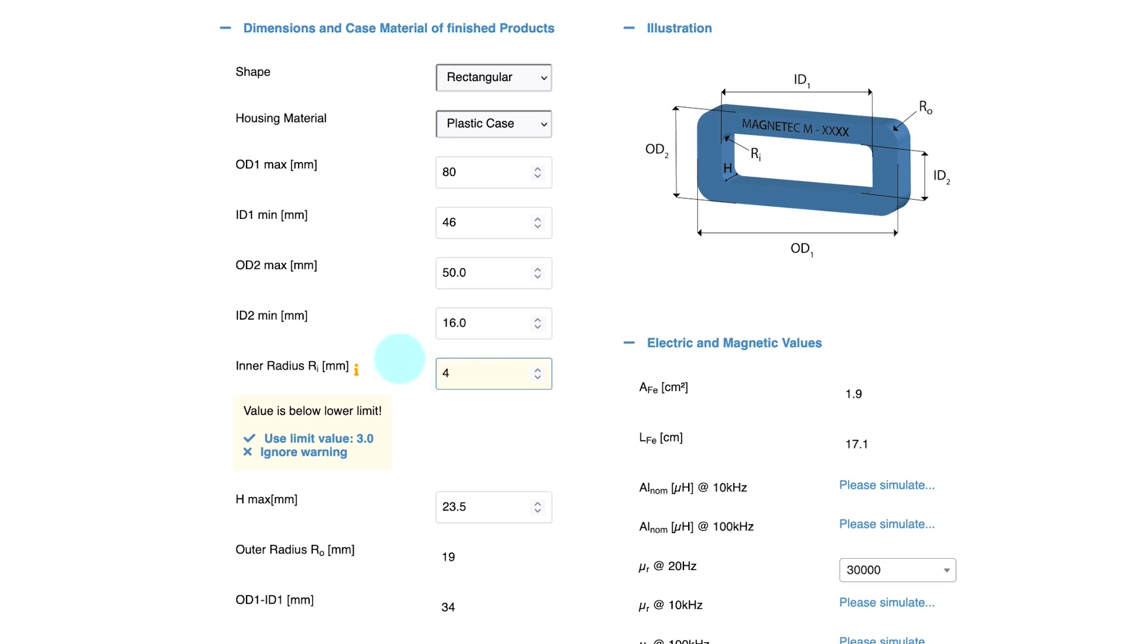
{"action": "left_click", "coordinate": [399, 360]}
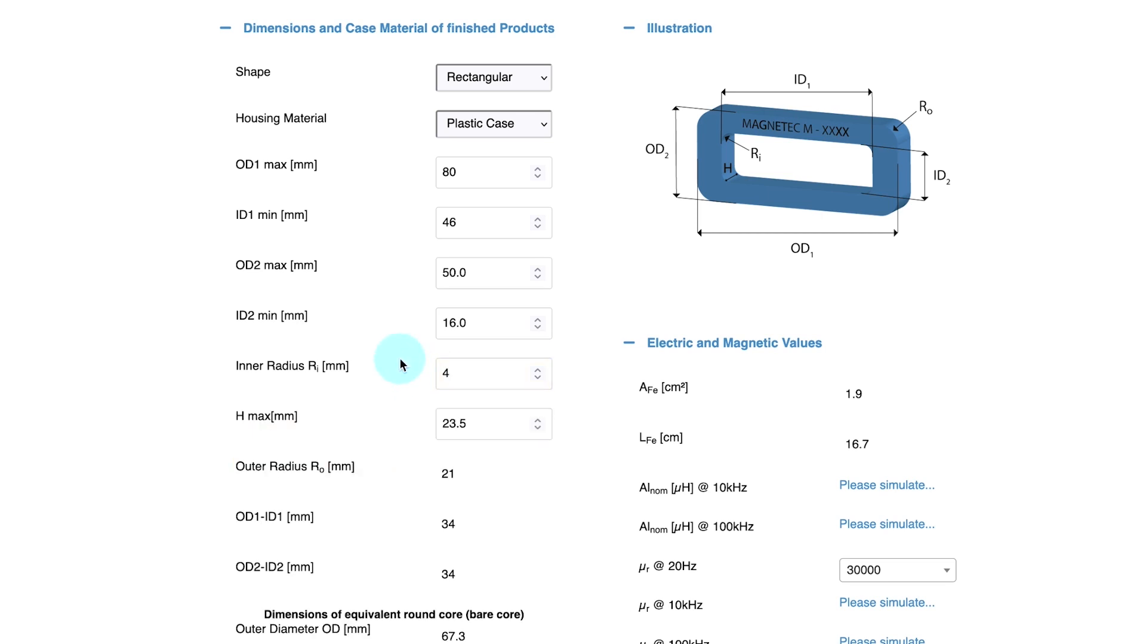
Select 30000 as the relative permeability at 20 Hz and simulate the rectangular core to bring up its result curves
{"action": "left_click", "coordinate": [953, 579]}
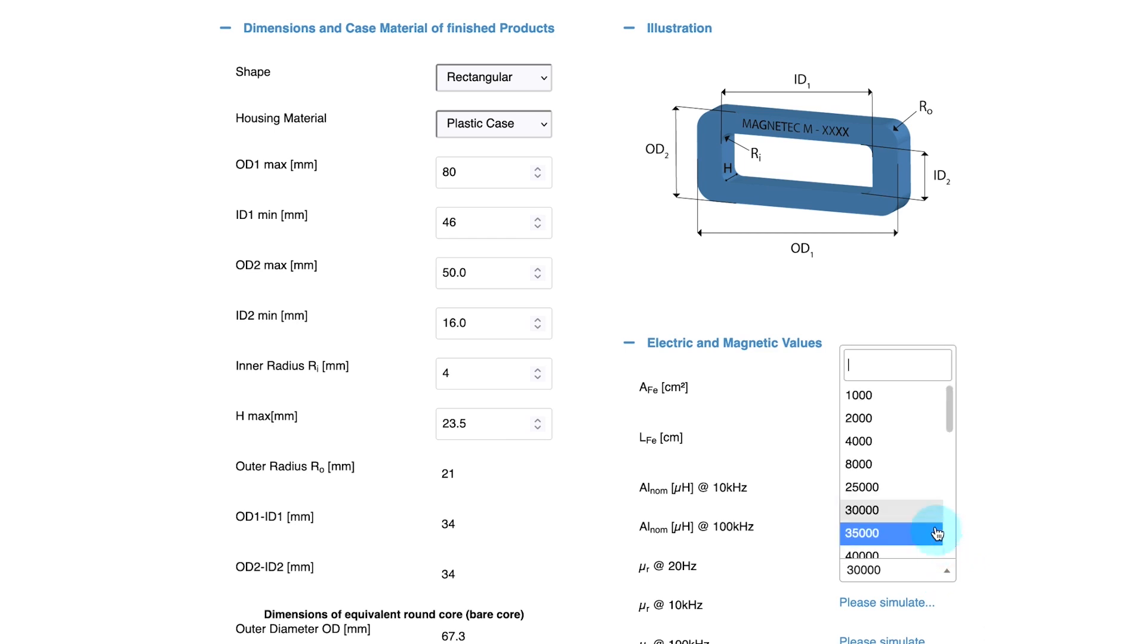
{"action": "left_click", "coordinate": [931, 519]}
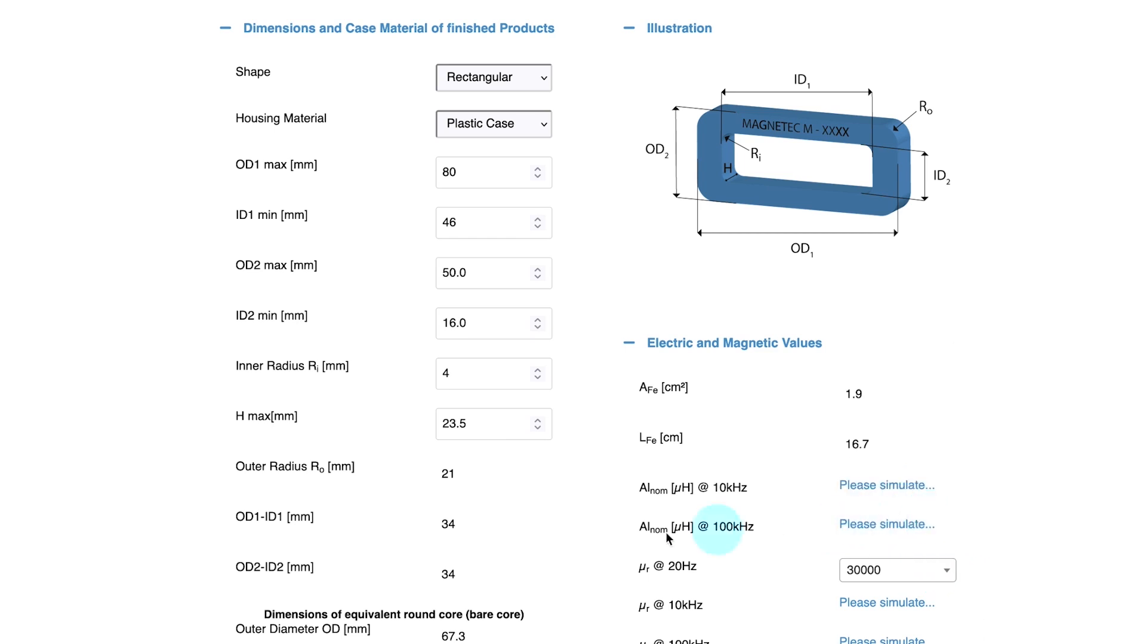
{"action": "scroll", "coordinate": [597, 534], "scroll_direction": "down", "scroll_amount": 5}
{"action": "scroll", "coordinate": [527, 535], "scroll_direction": "down", "scroll_amount": 1}
{"action": "left_click", "coordinate": [327, 552]}
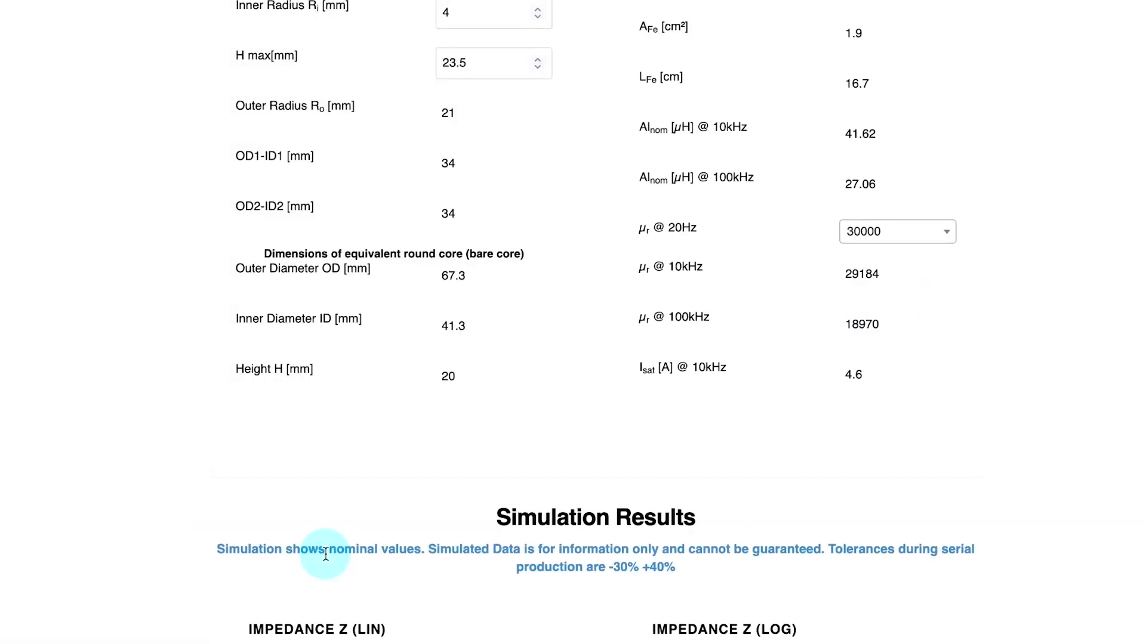
{"action": "scroll", "coordinate": [215, 558], "scroll_direction": "down", "scroll_amount": 17}
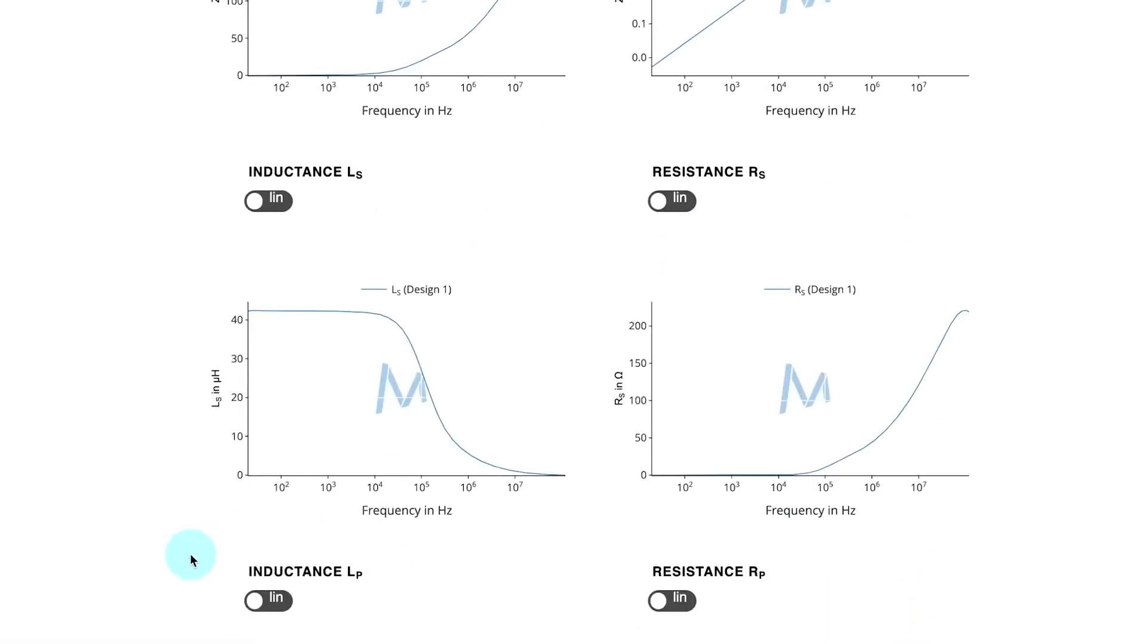